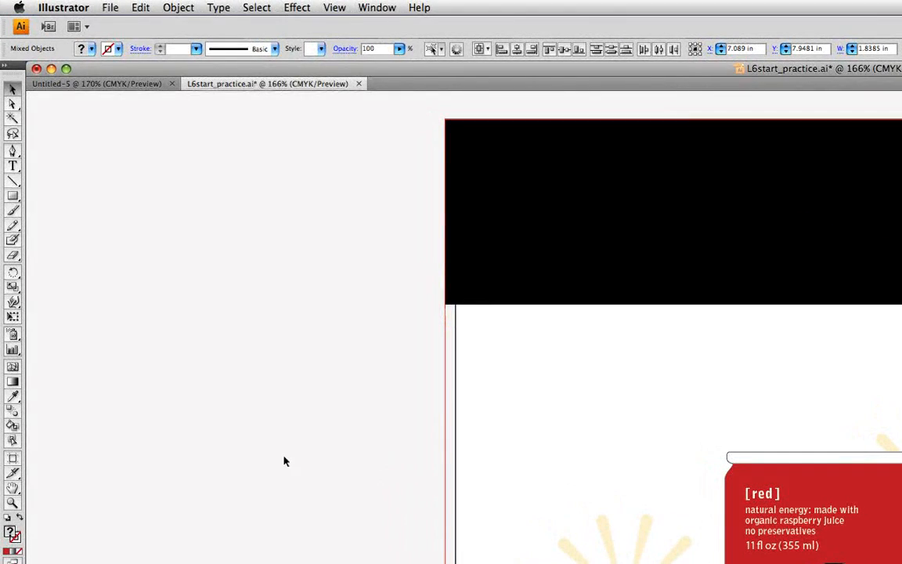
left_click(139, 8)
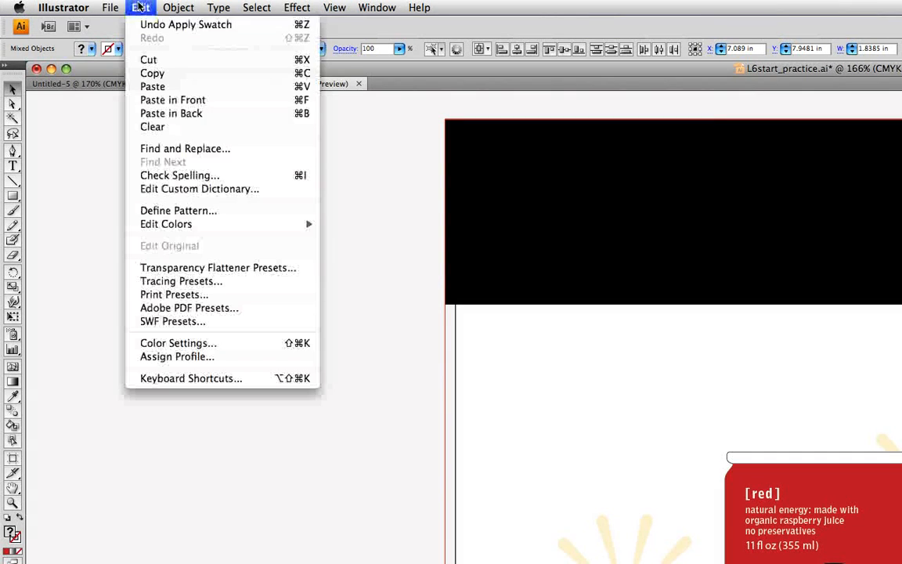
mouse_move(210, 224)
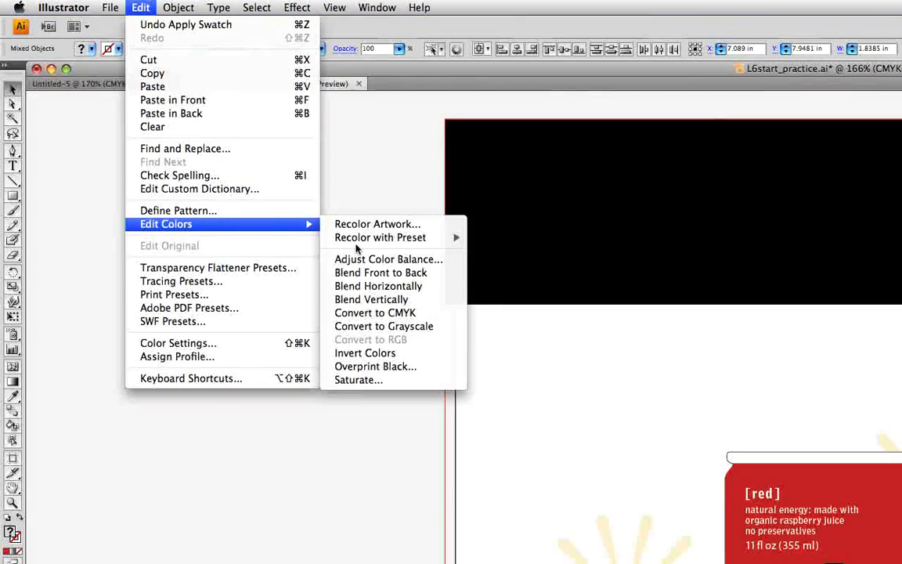
left_click(446, 313)
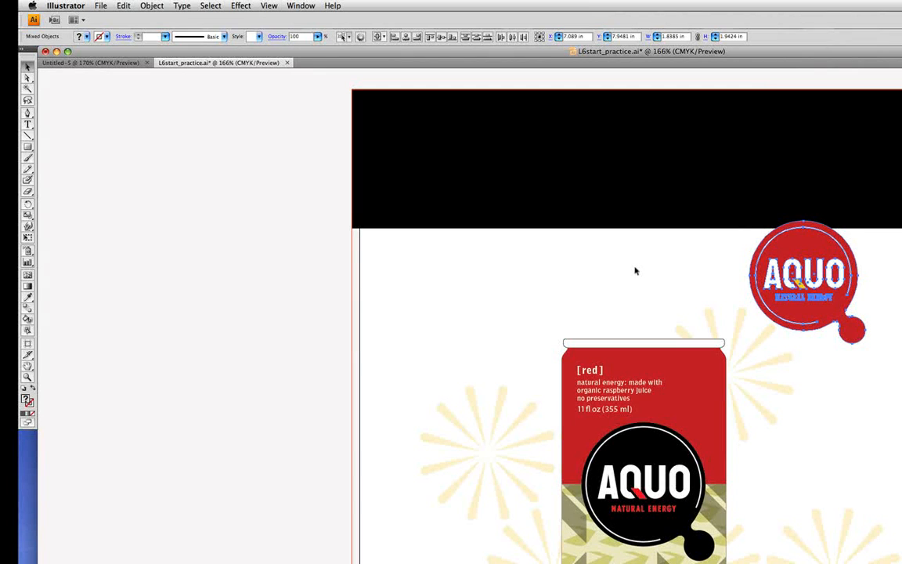
key("super+c")
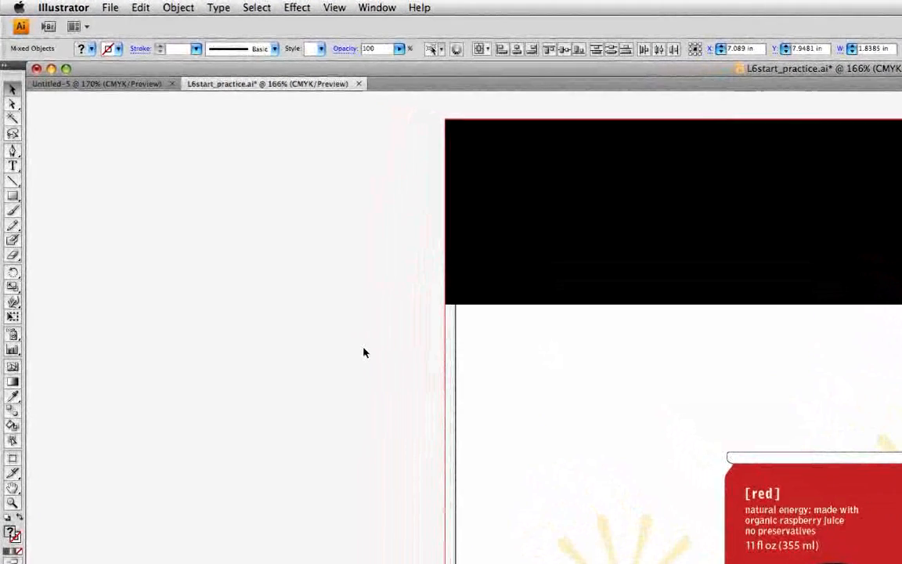
Convert the selected AQUO logo beside the soda can to grayscale and deselect it
left_click(148, 7)
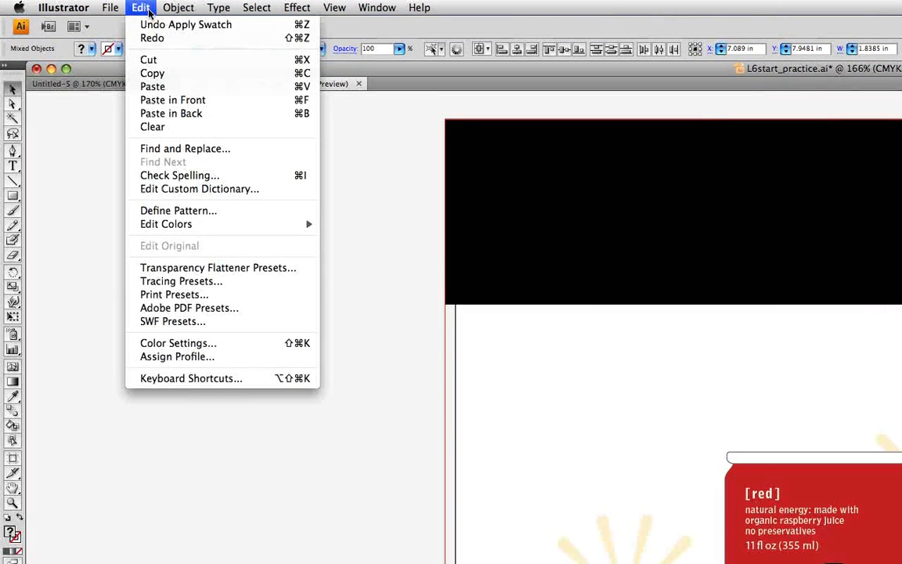
mouse_move(240, 226)
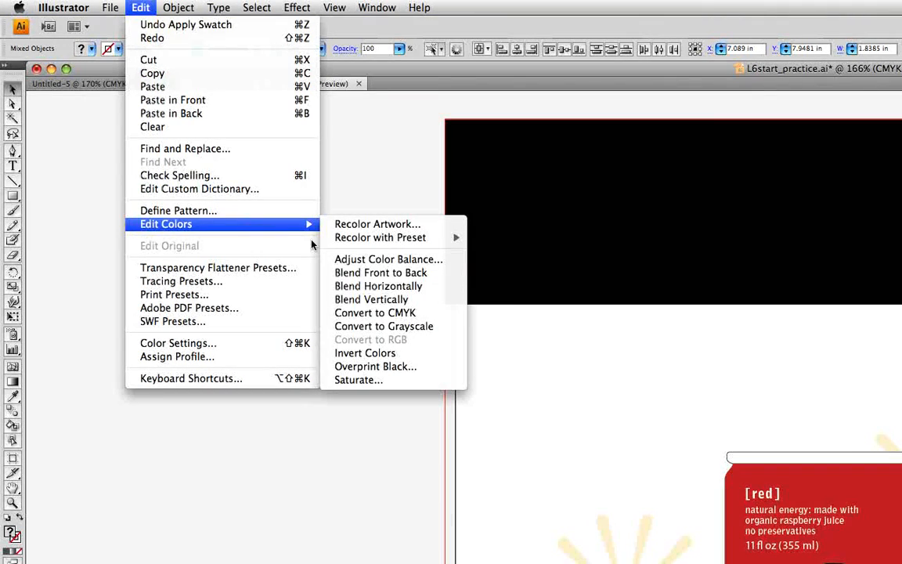
left_click(444, 326)
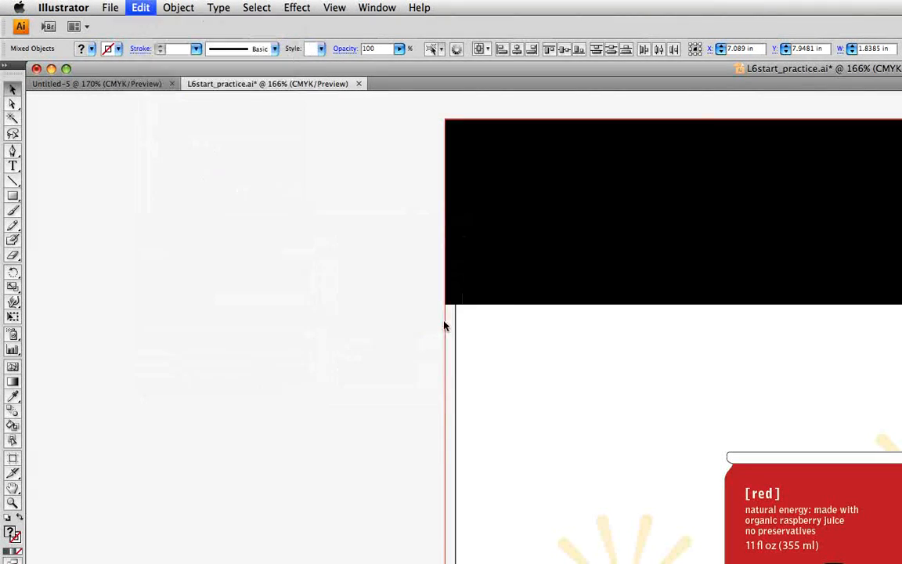
left_click(263, 7)
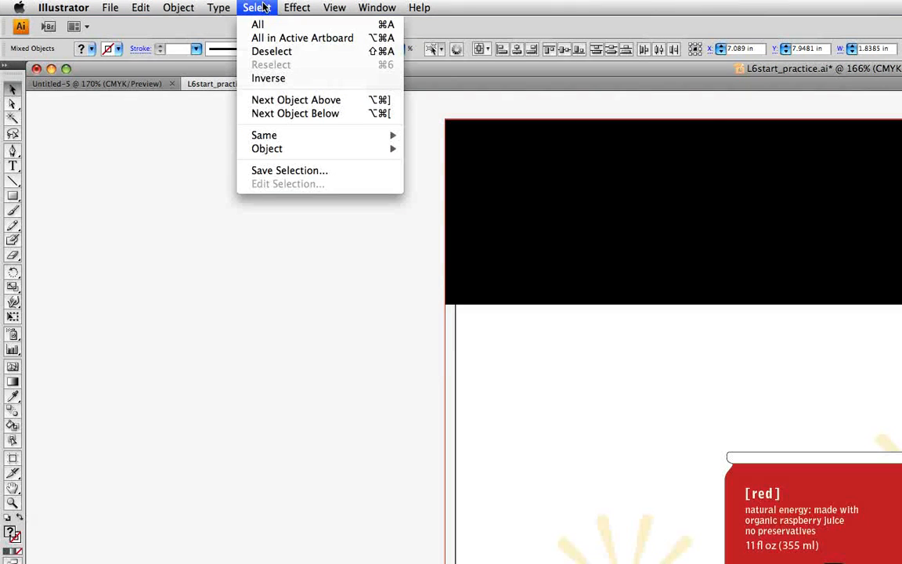
left_click(254, 51)
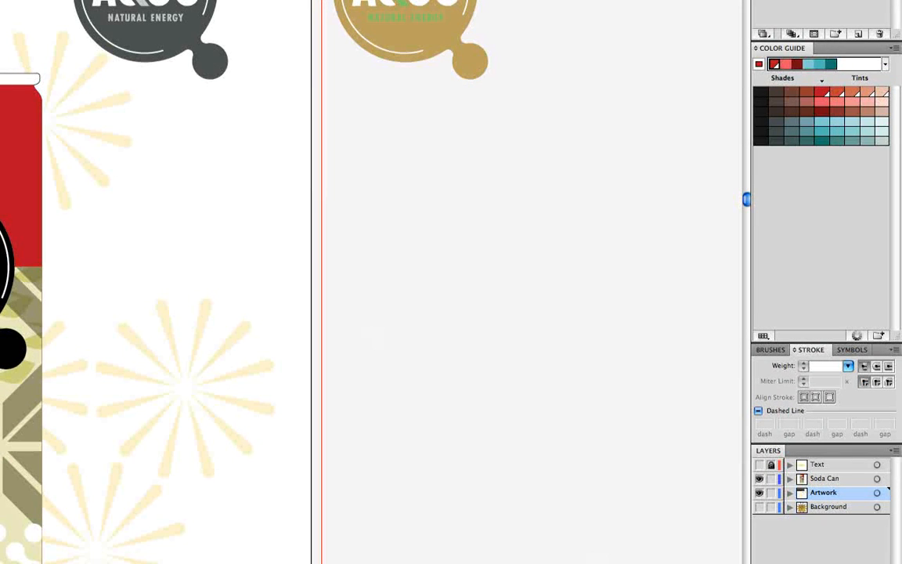
Show the Background layer and open the Basic Graphics_Dots pattern swatch library
left_click(759, 507)
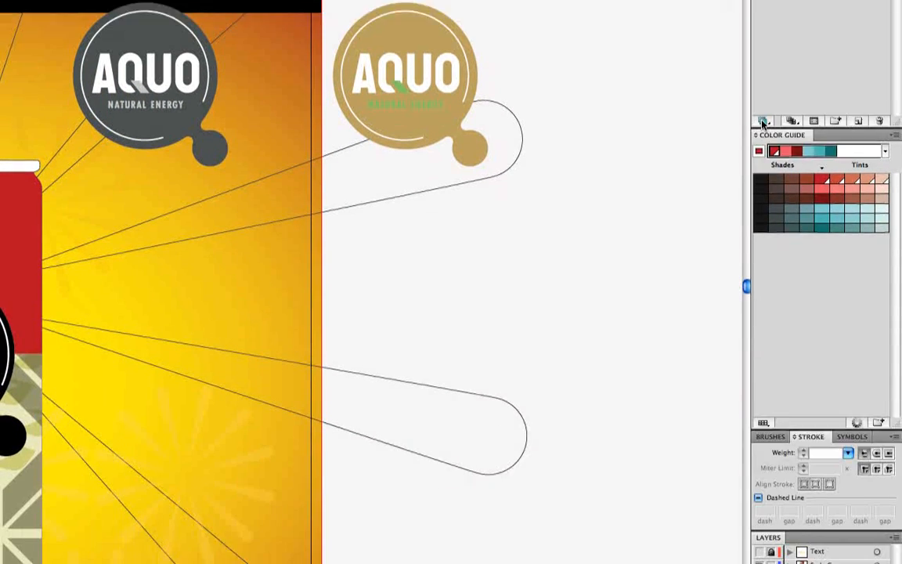
left_click(763, 351)
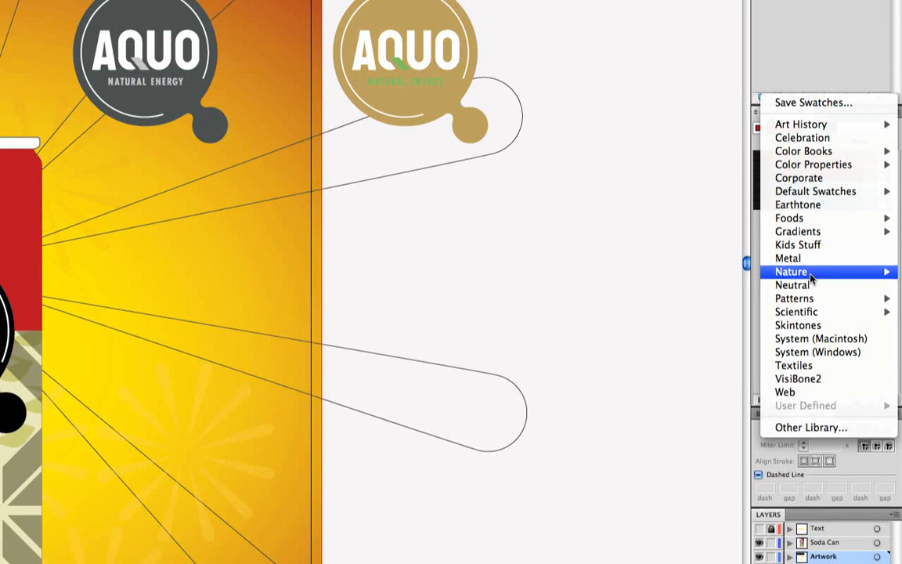
mouse_move(807, 299)
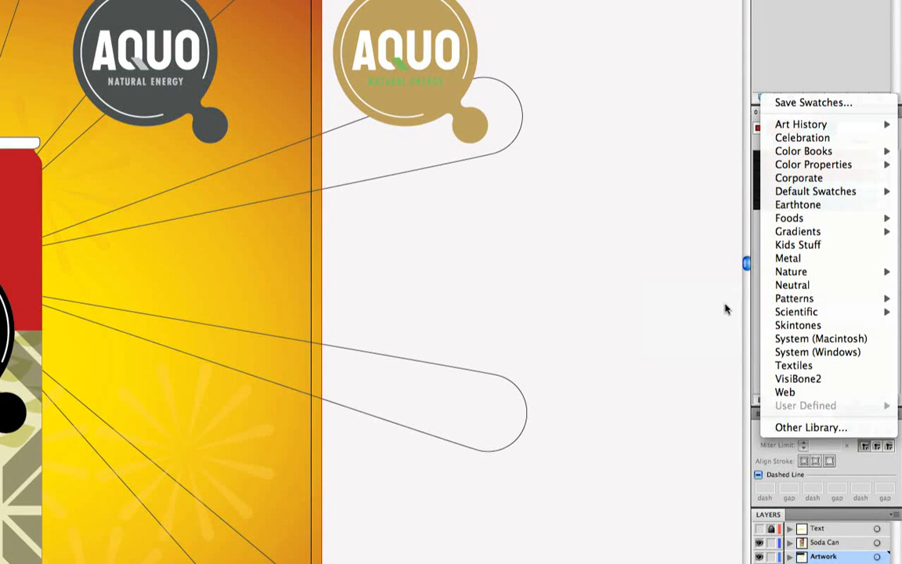
mouse_move(738, 306)
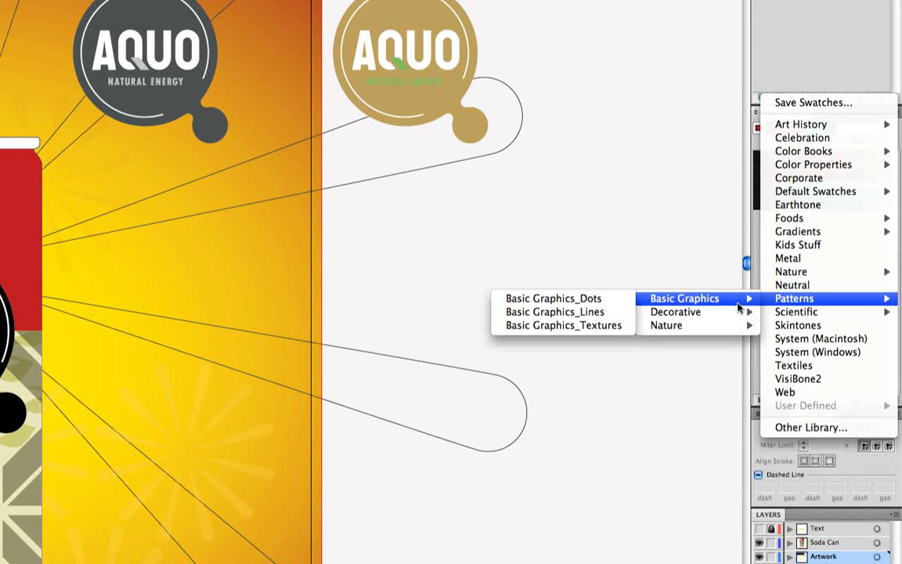
left_click(599, 304)
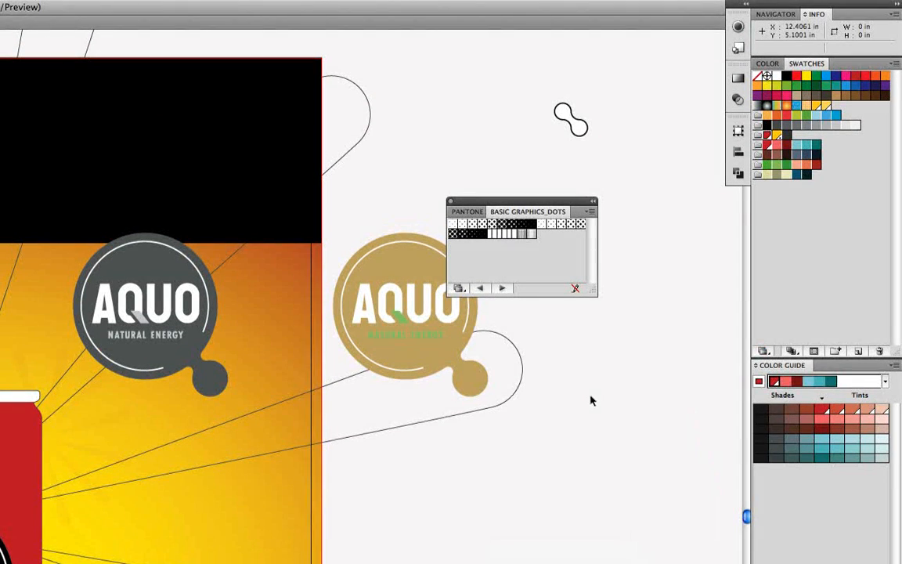
Enlarge the dots library, show it in Small List View, and add the 10 dpi 60% pattern to the document swatches, closing the library
left_click_drag(593, 290, 650, 479)
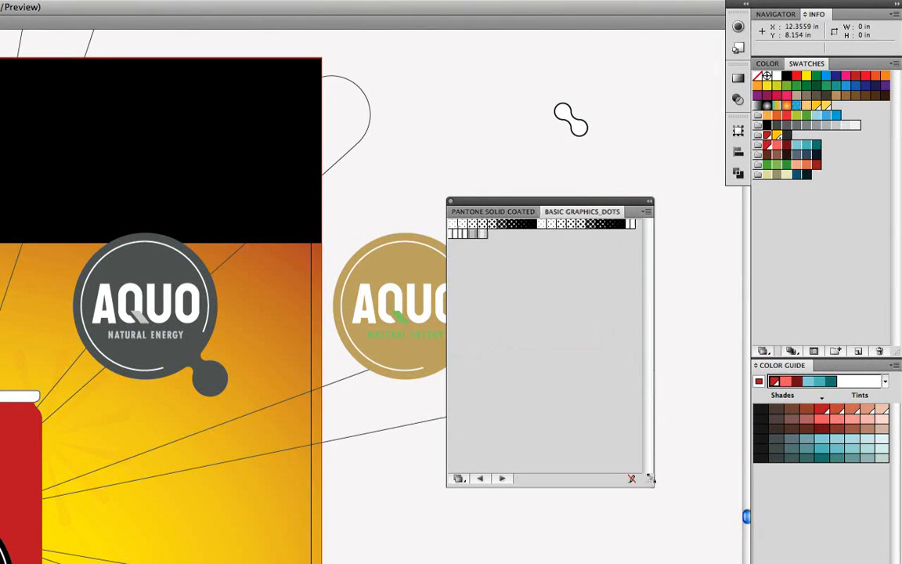
left_click(647, 213)
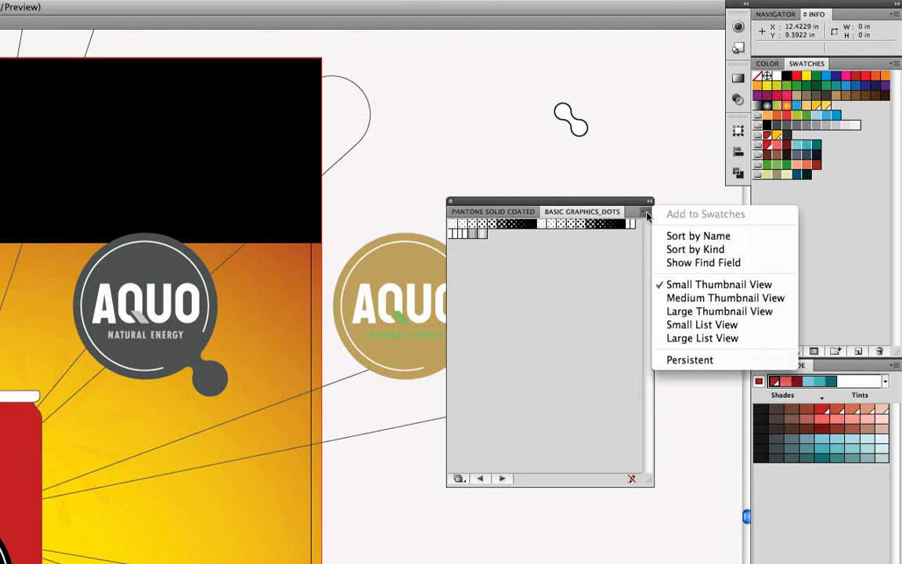
left_click(694, 329)
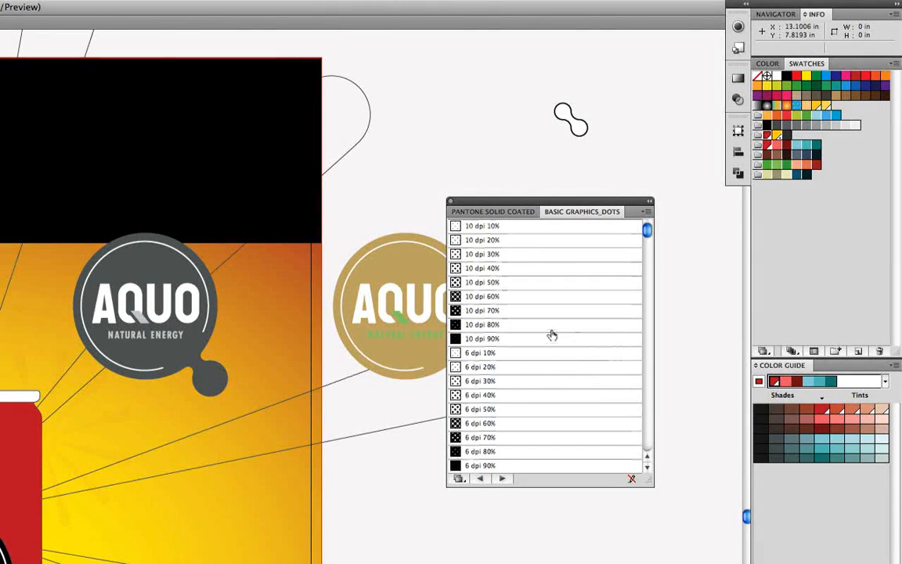
left_click(513, 301)
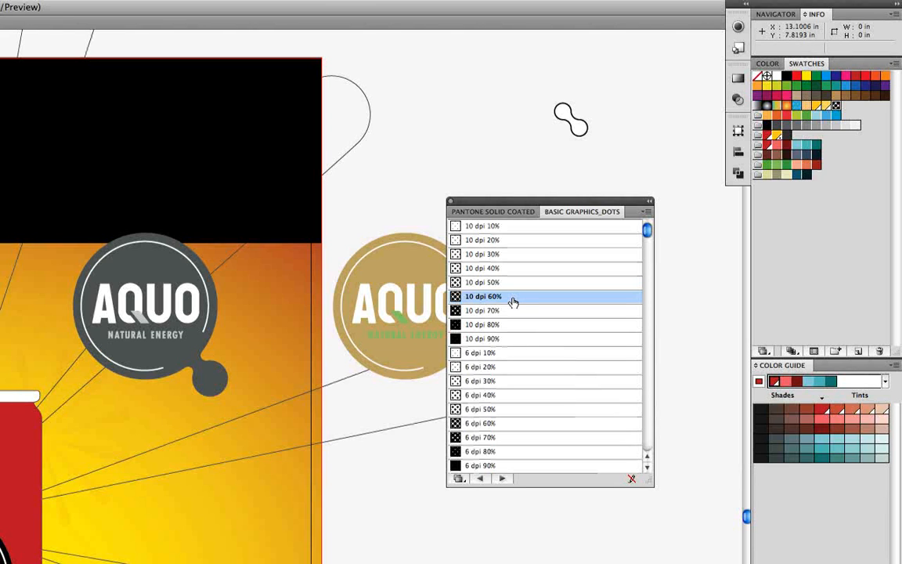
left_click(452, 202)
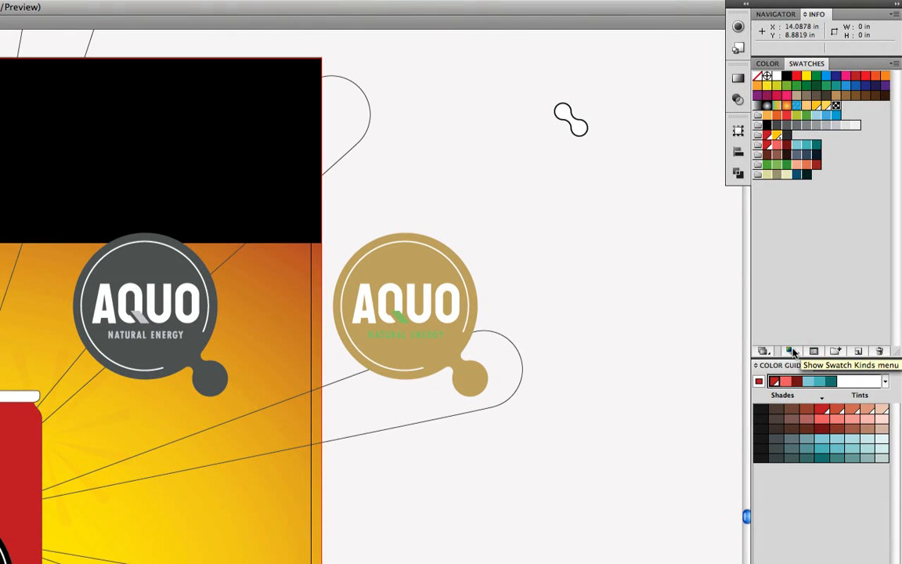
Limit the document swatches to patterns only and show them in Small List View
left_click(792, 352)
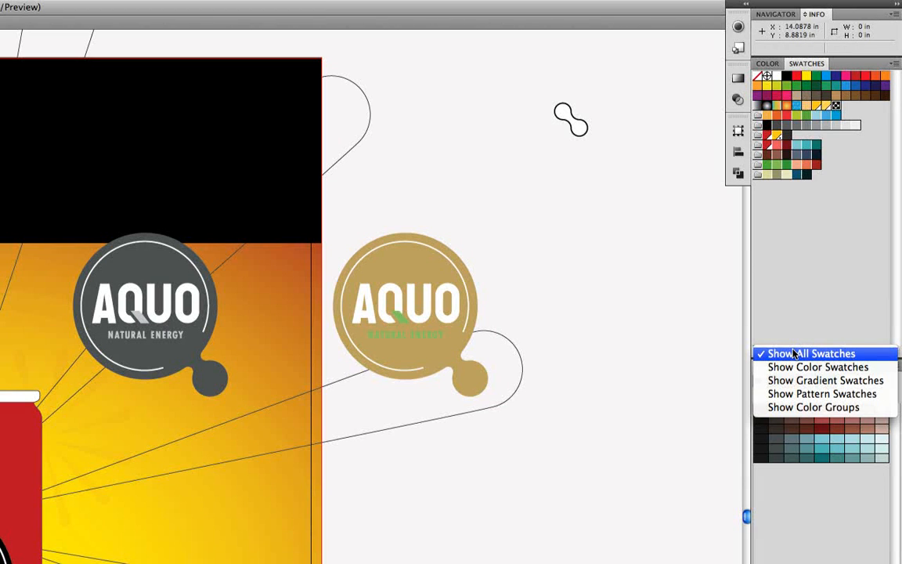
left_click(798, 396)
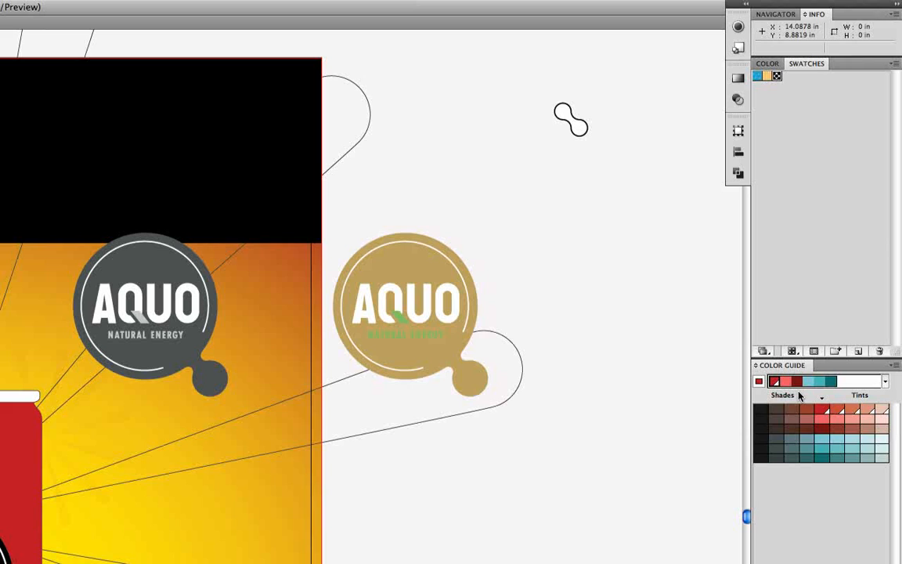
left_click(896, 68)
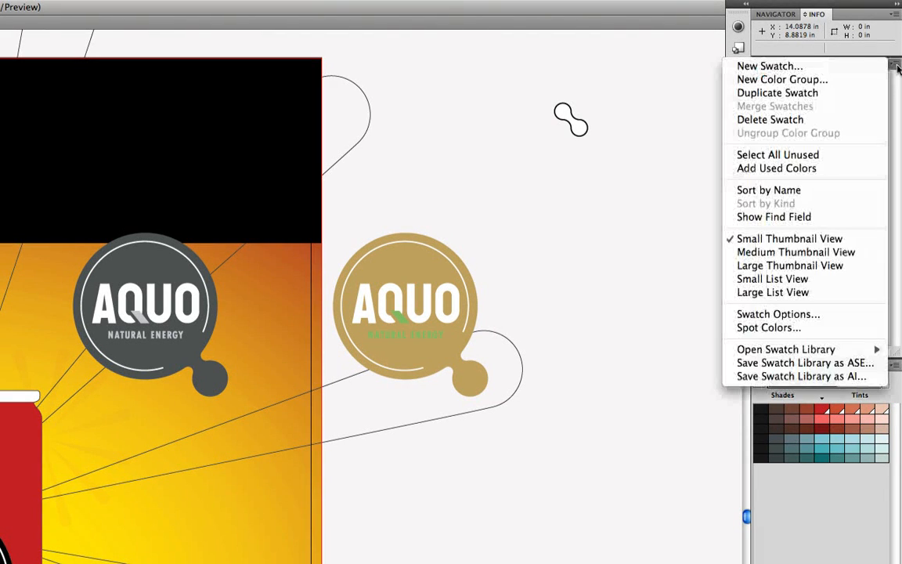
left_click(836, 282)
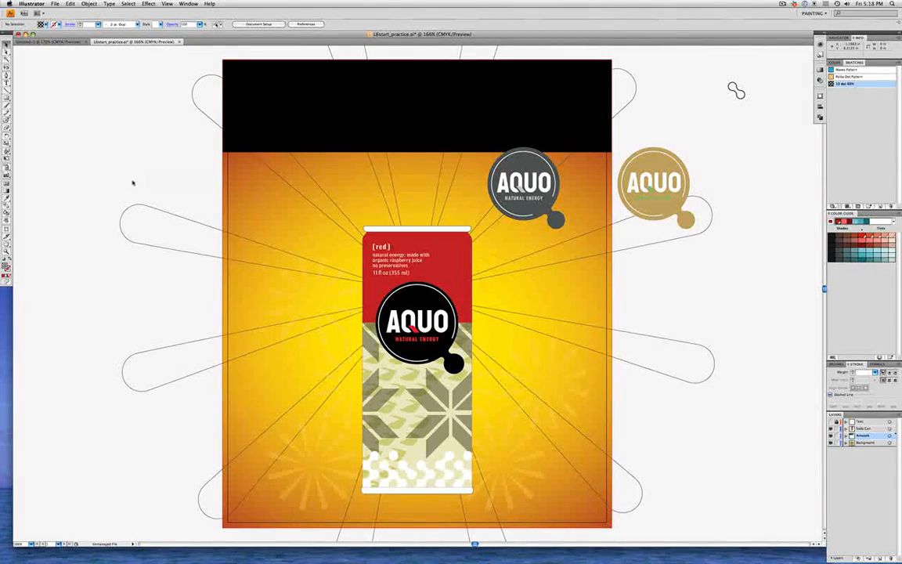
Fill the sunburst rays behind the soda can with the 10 dpi 60% pattern and set their stroke to none
left_click_drag(91, 167, 174, 289)
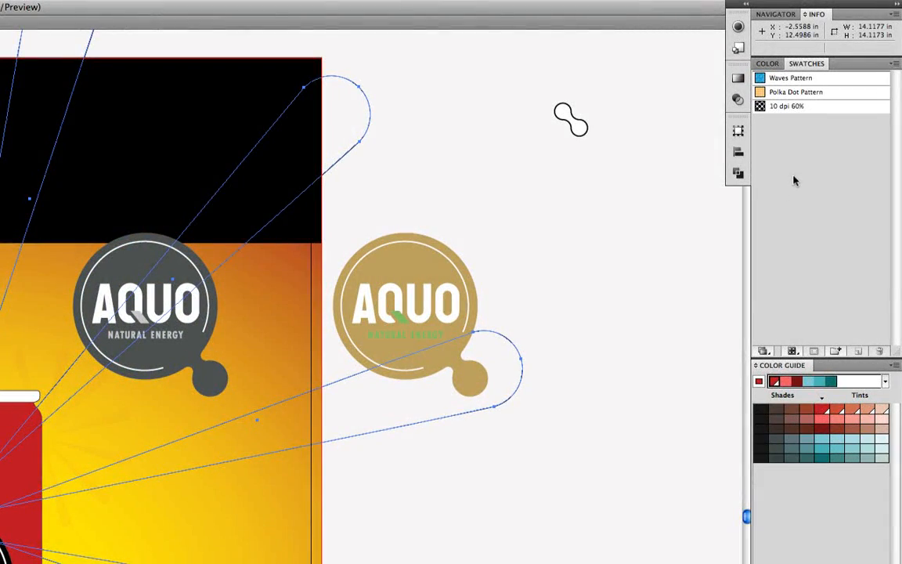
left_click(806, 110)
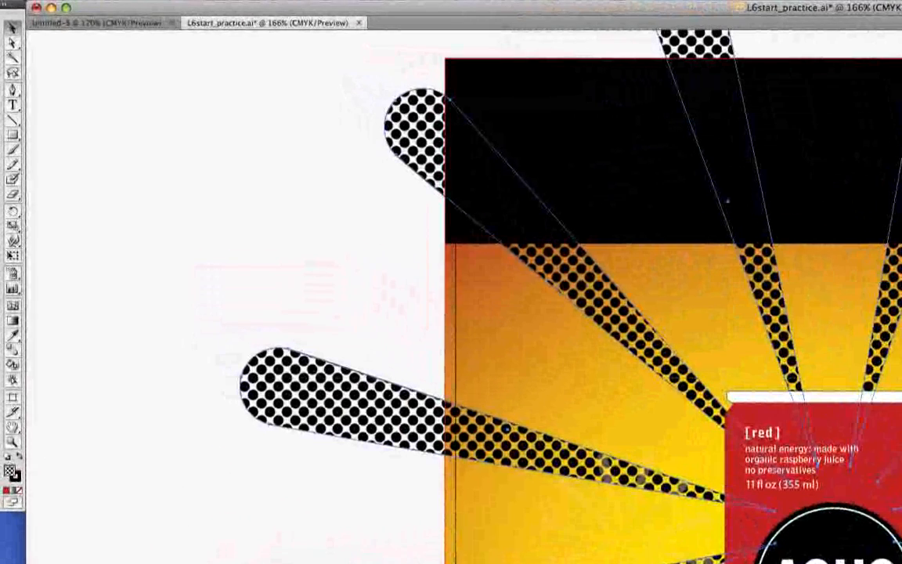
key("x")
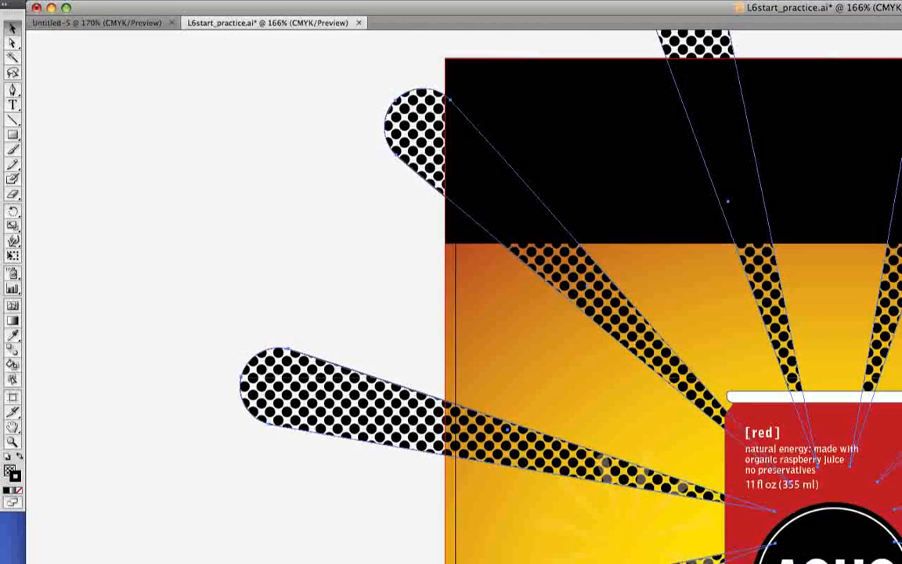
key("slash")
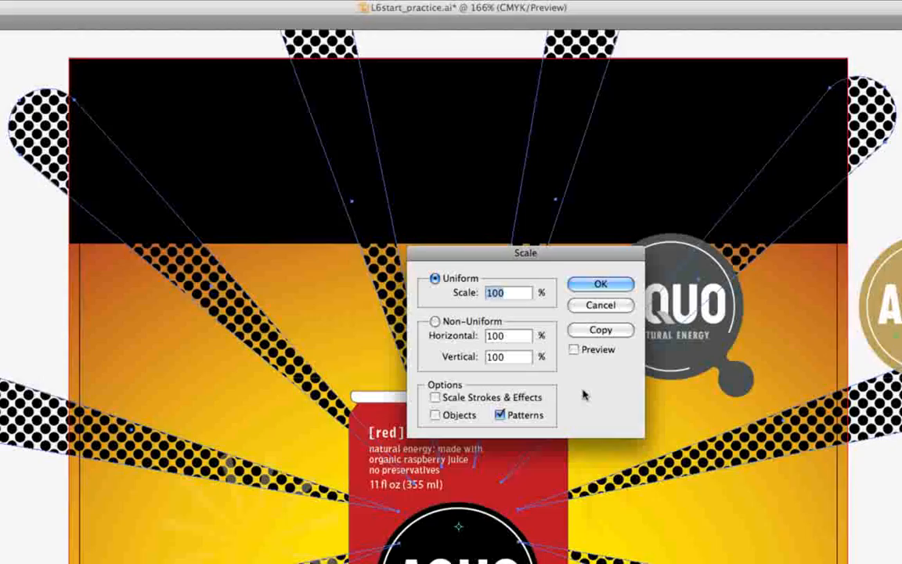
Scale only the pattern inside the sunburst rays to 160%, previewing it before applying
type("160")
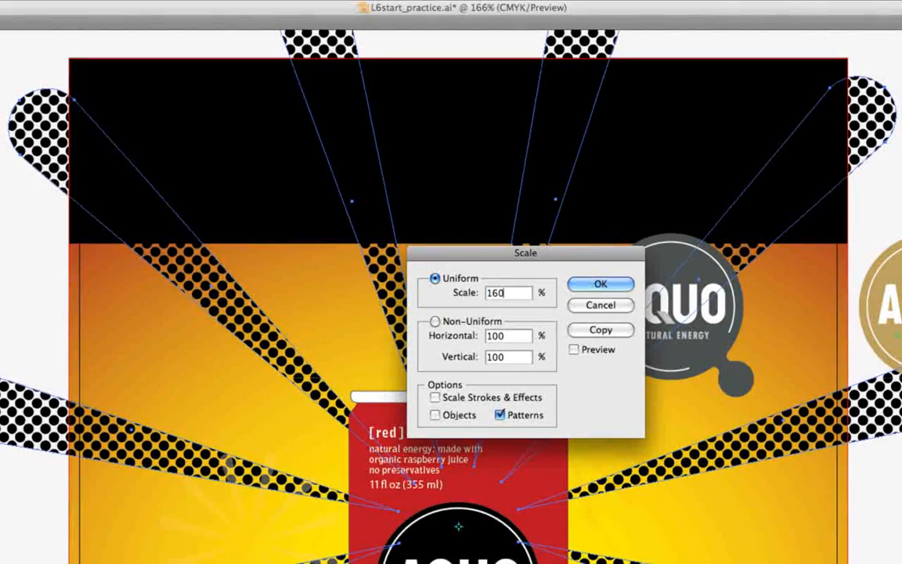
key("Tab")
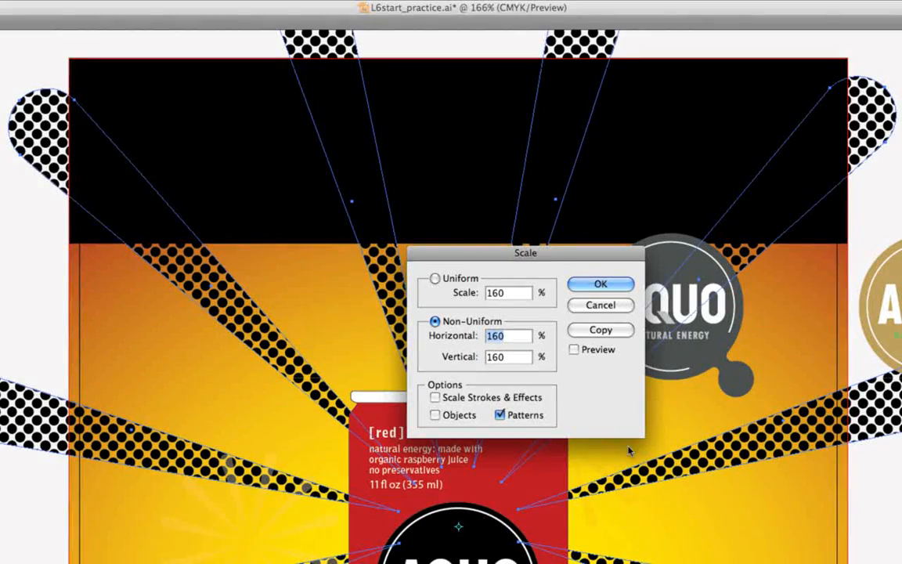
left_click(574, 350)
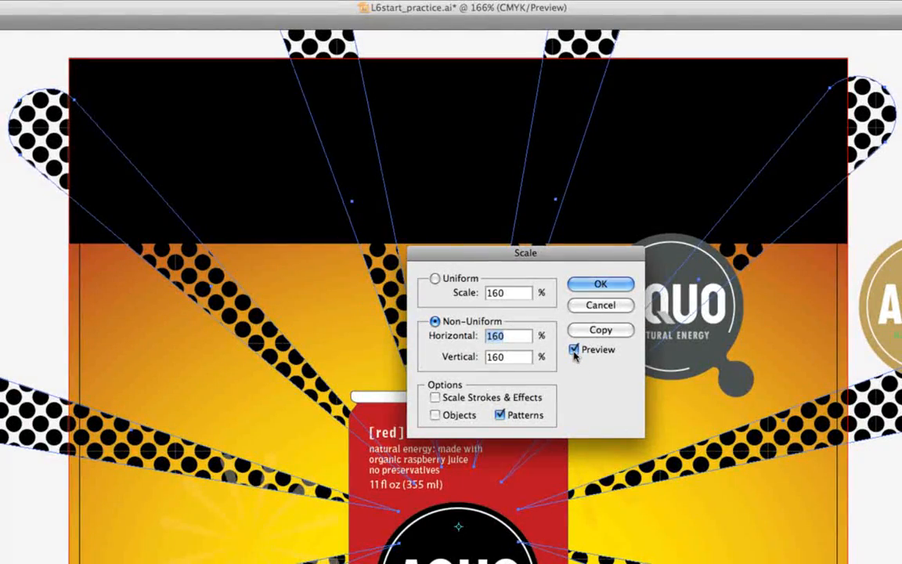
left_click(598, 286)
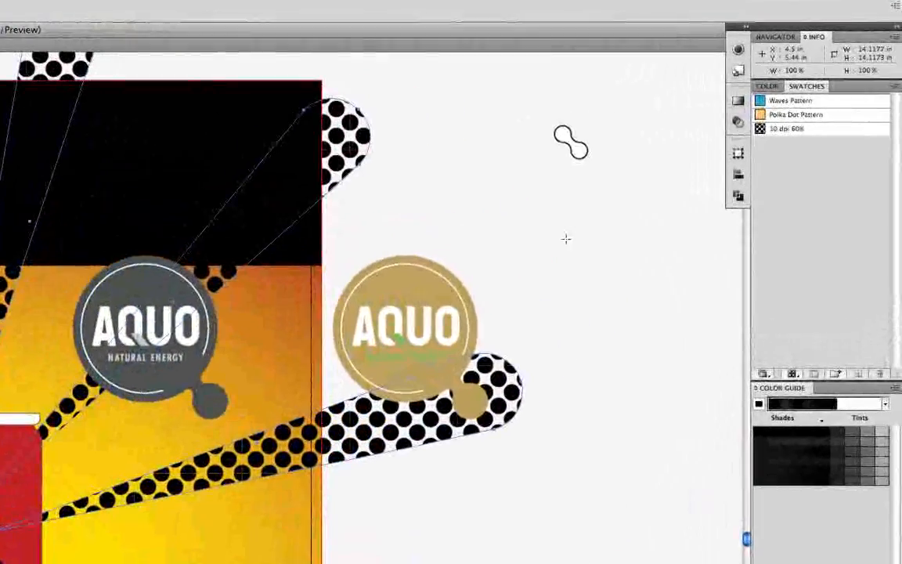
Set the opacity of the dot-patterned sunburst rays to 70% and deselect them
left_click(739, 125)
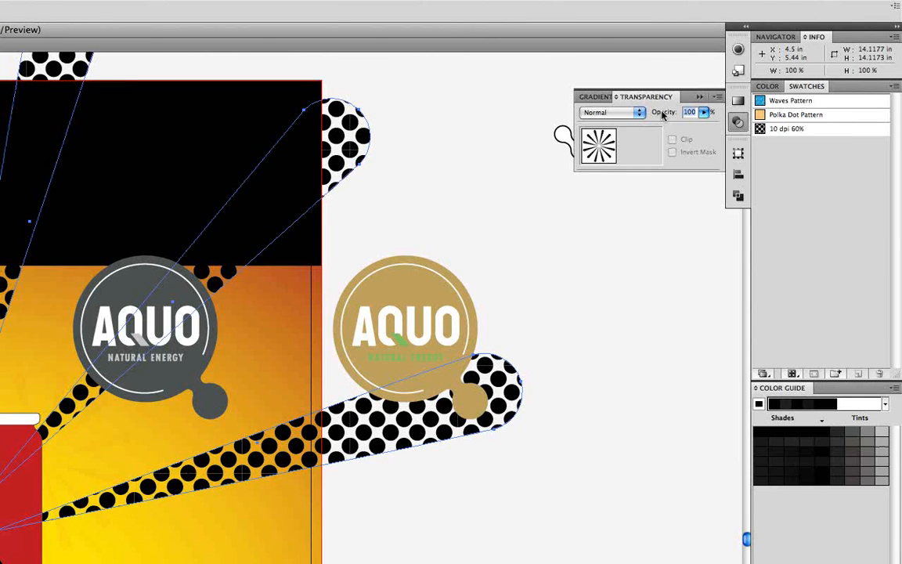
type("70")
key("Return")
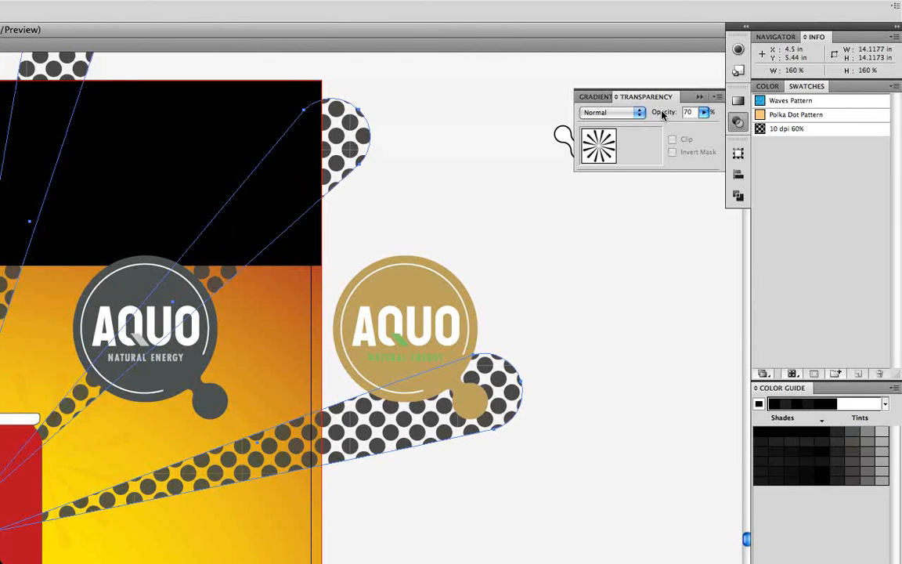
left_click(738, 123)
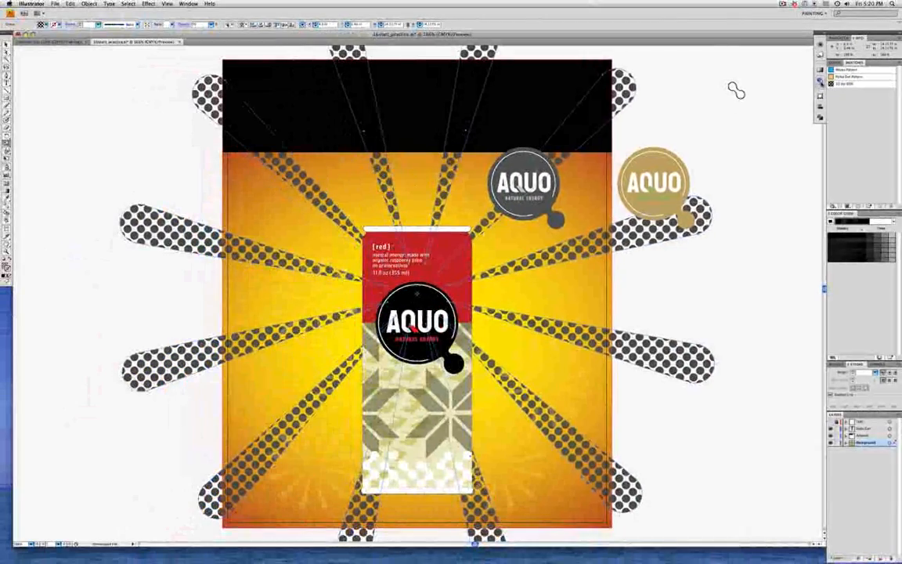
left_click(129, 4)
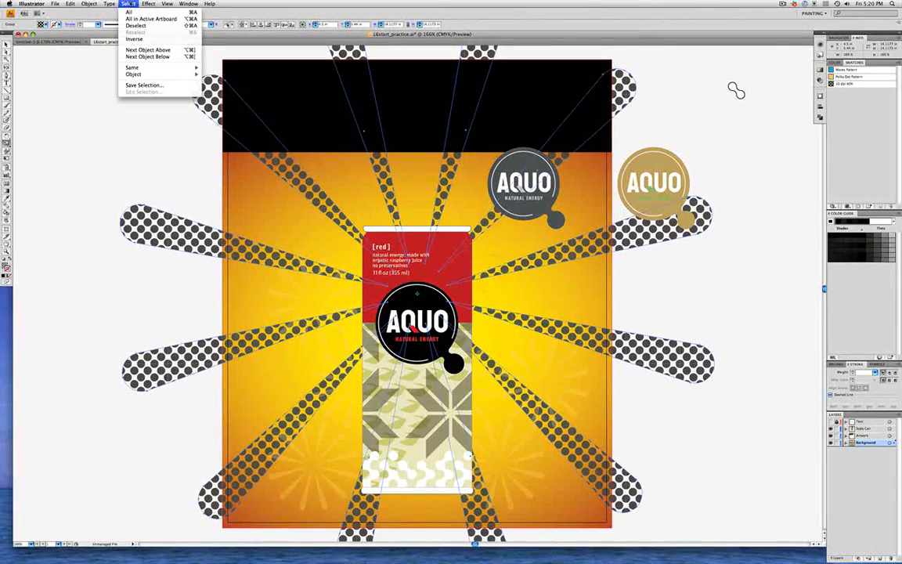
left_click(137, 25)
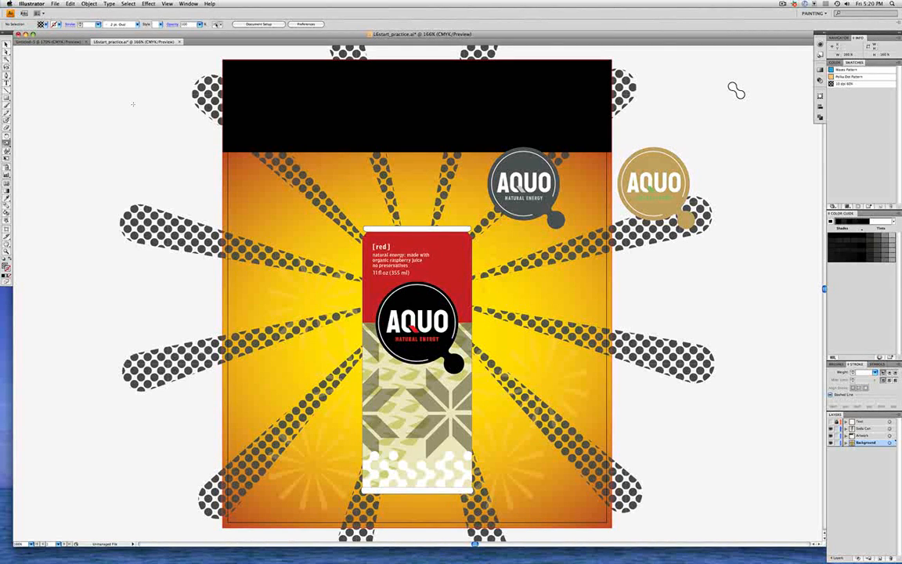
Copy the orange-yellow gradient background rectangle and paste the duplicate directly in front of the original
left_click(6, 45)
left_click(226, 186)
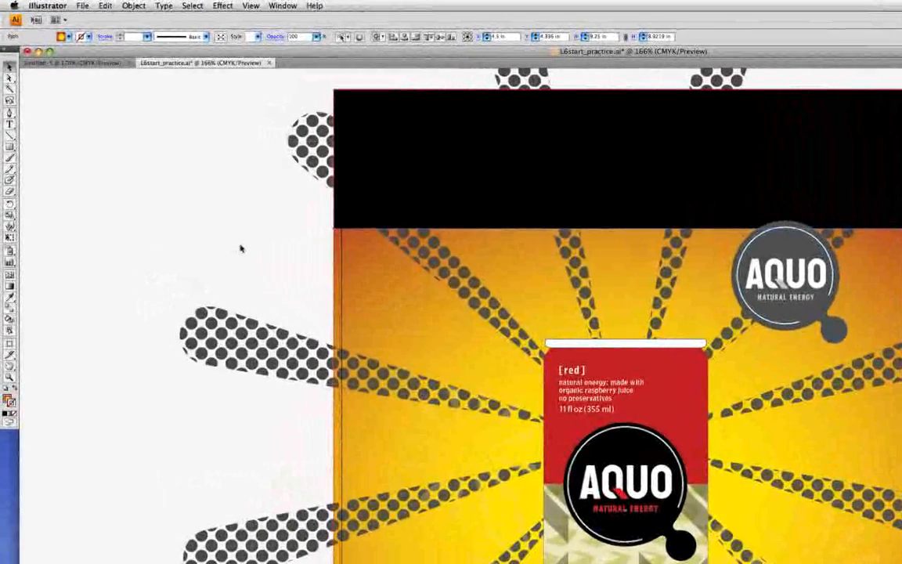
left_click(105, 5)
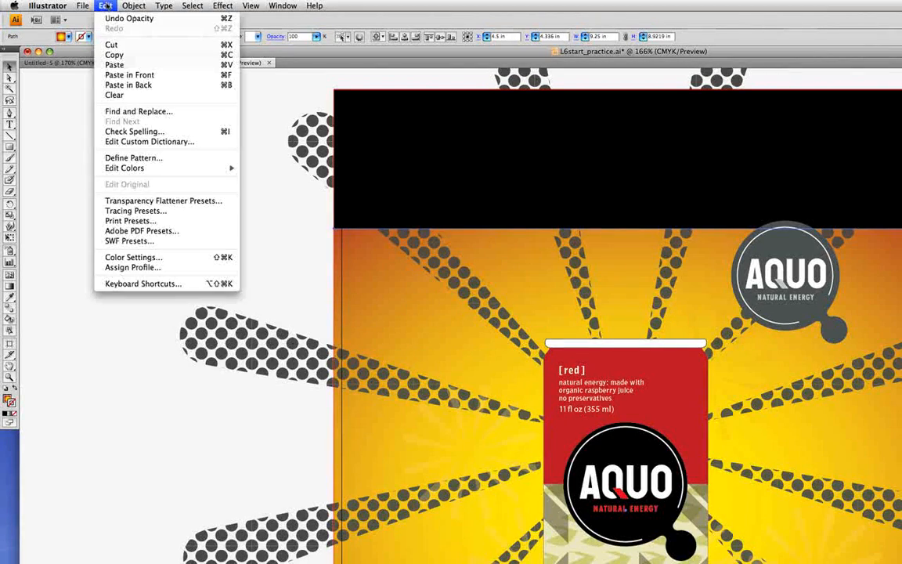
left_click(113, 55)
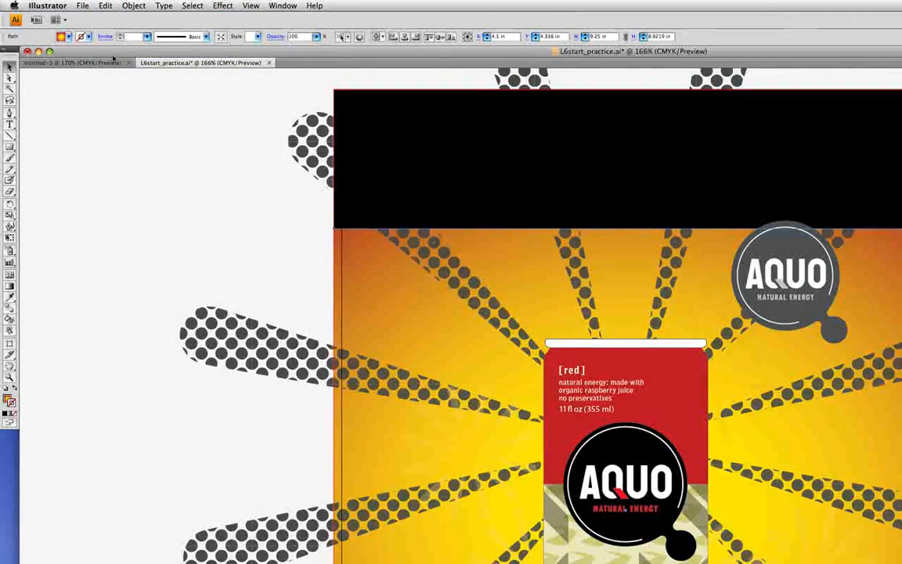
left_click(104, 6)
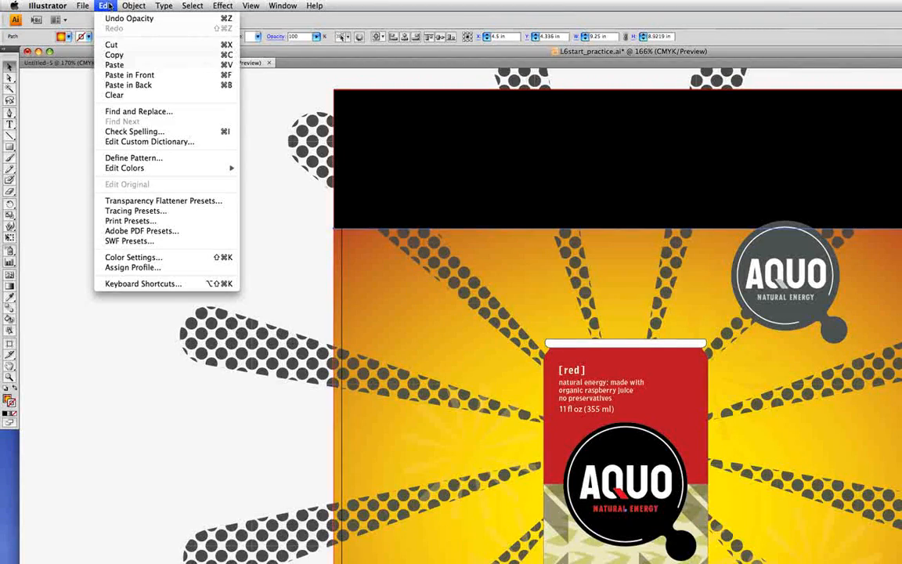
left_click(161, 76)
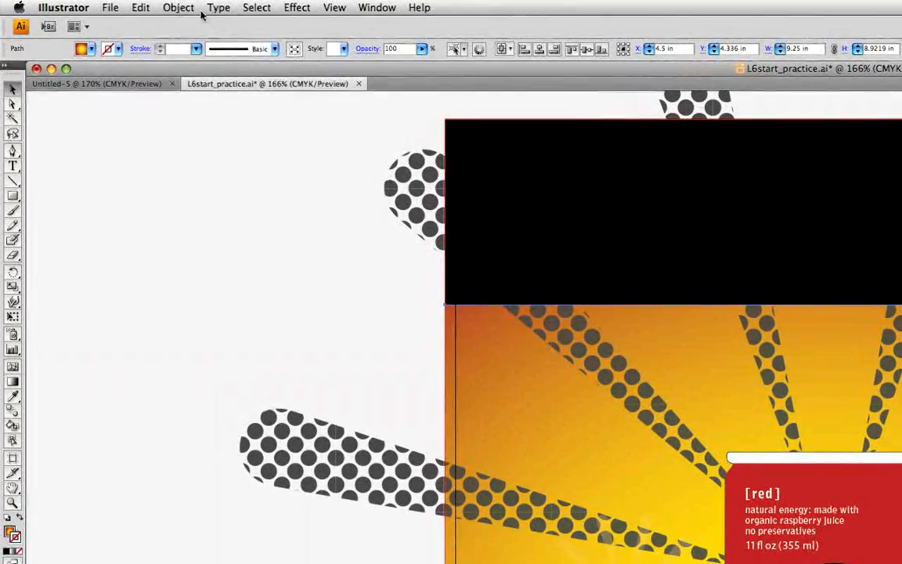
Bring the pasted gradient rectangle to the front of its layer, above the sunburst rays
left_click(136, 6)
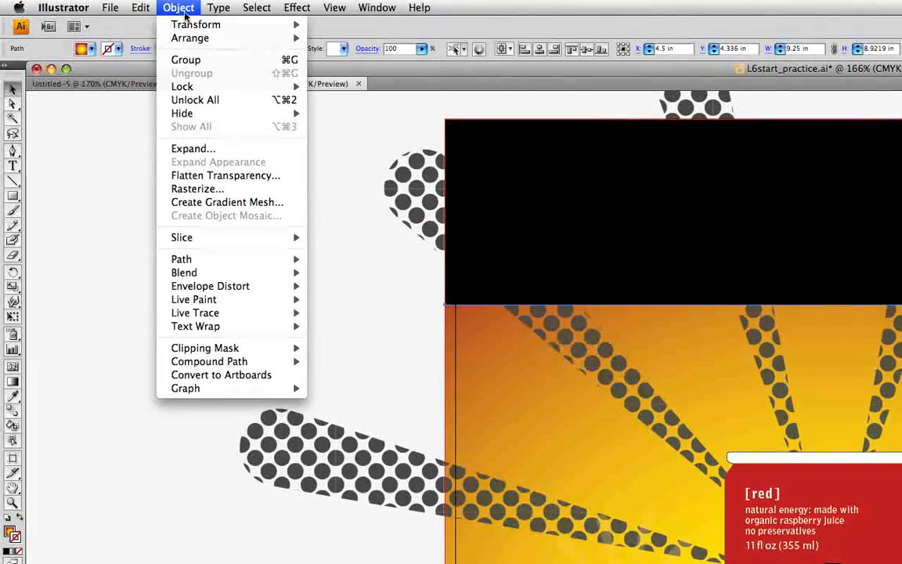
mouse_move(195, 40)
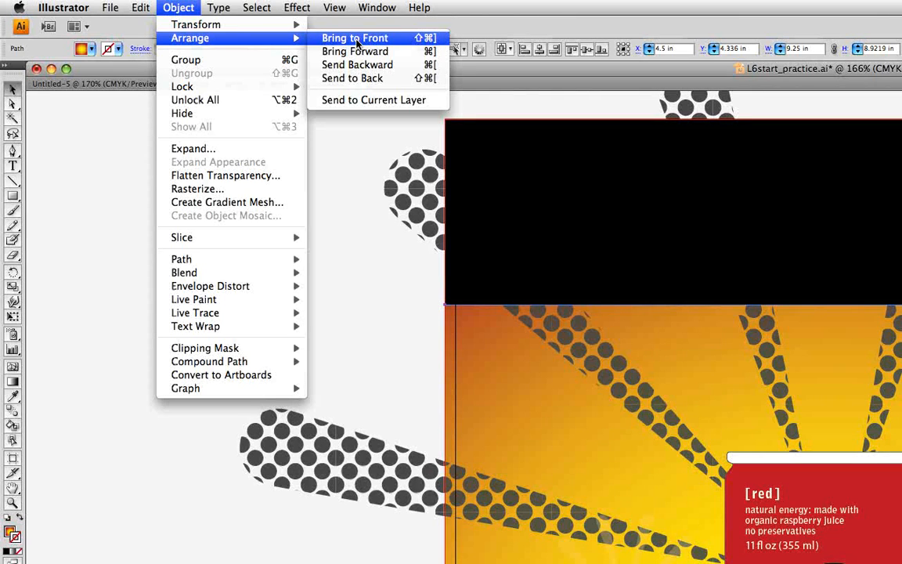
left_click(357, 42)
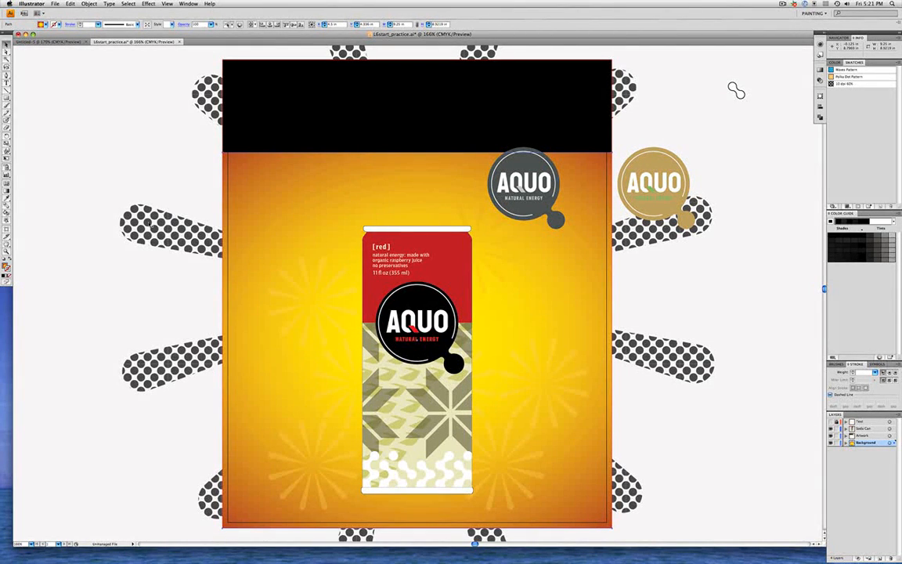
Make a clipping mask from the front gradient rectangle and the sunburst rays, and deselect the artwork
left_click(146, 223)
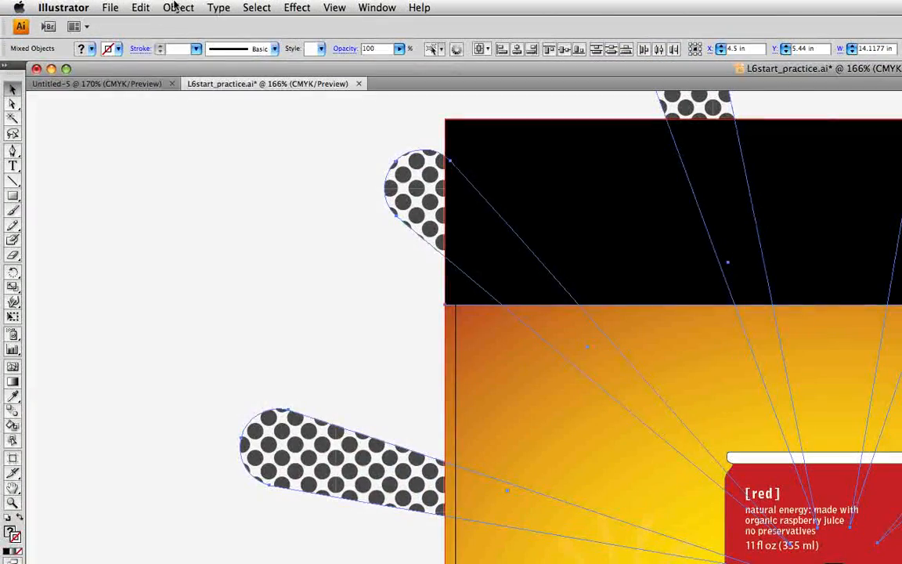
left_click(89, 3)
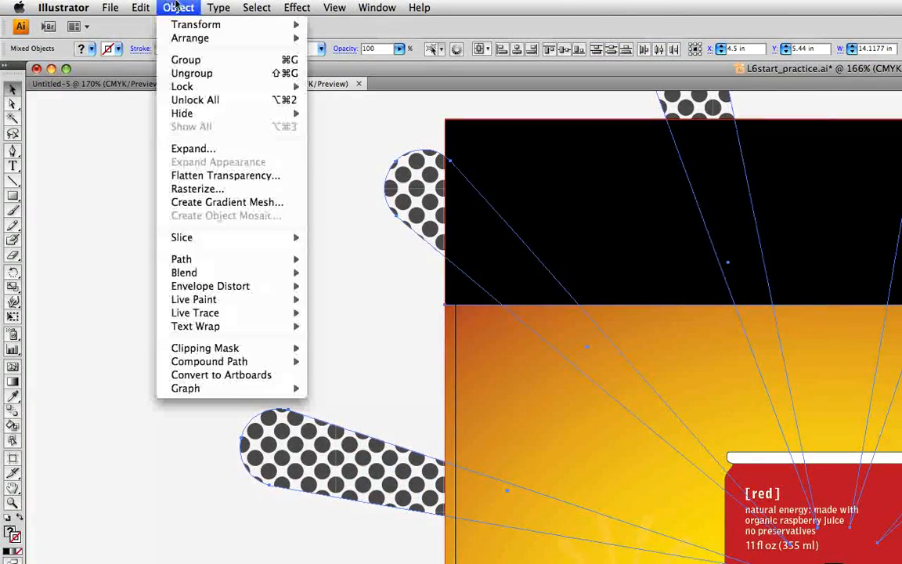
mouse_move(265, 349)
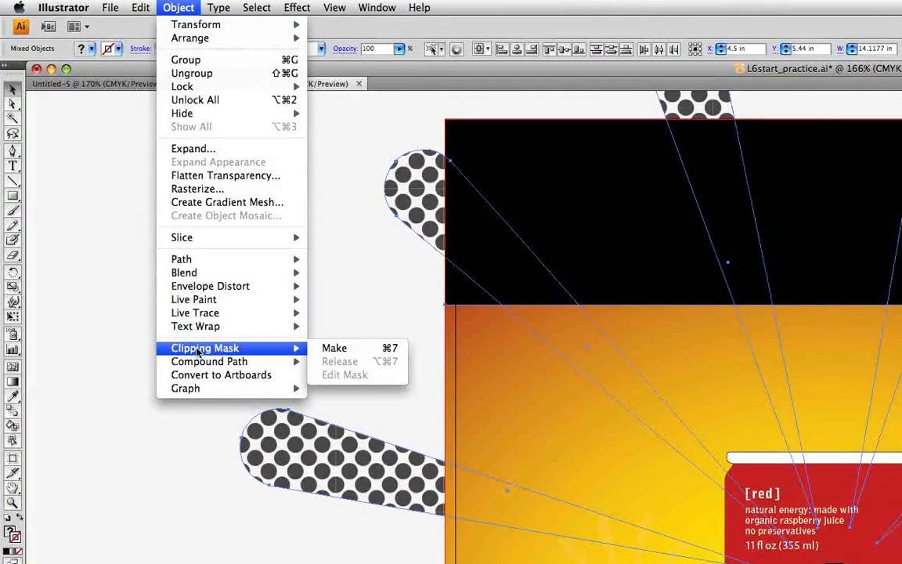
left_click(319, 348)
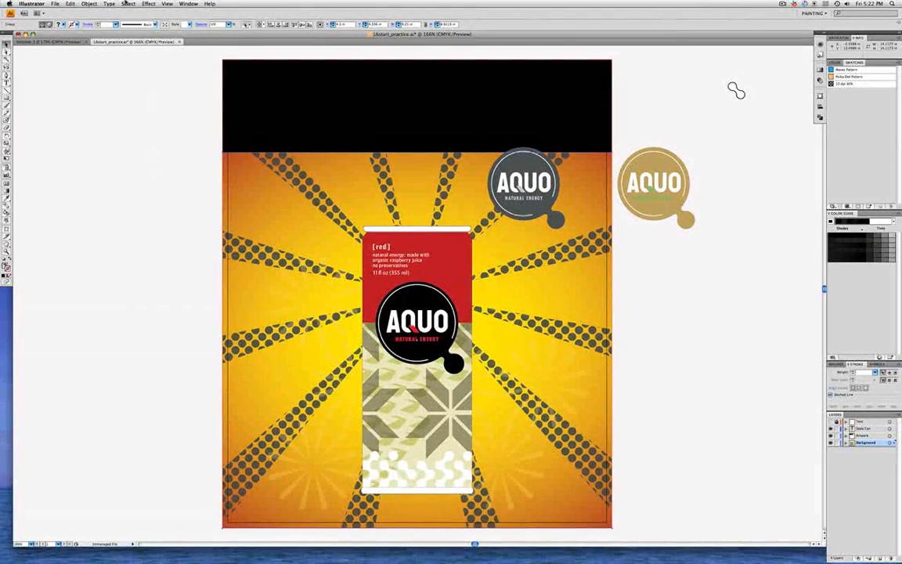
left_click(256, 7)
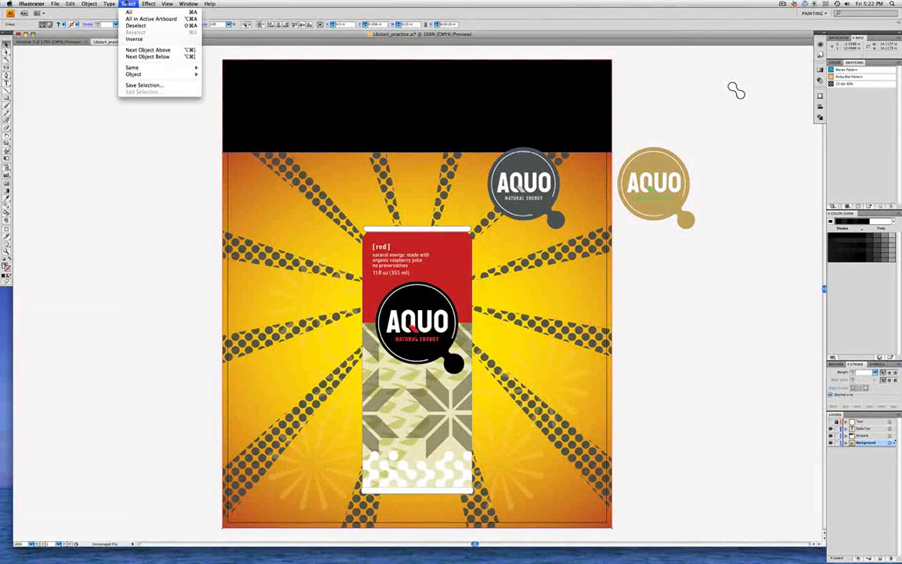
left_click(136, 26)
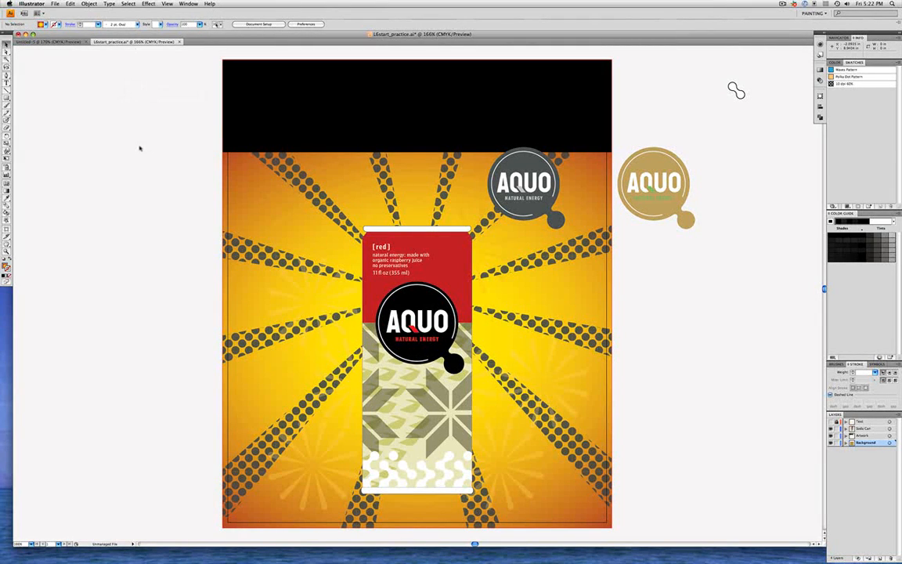